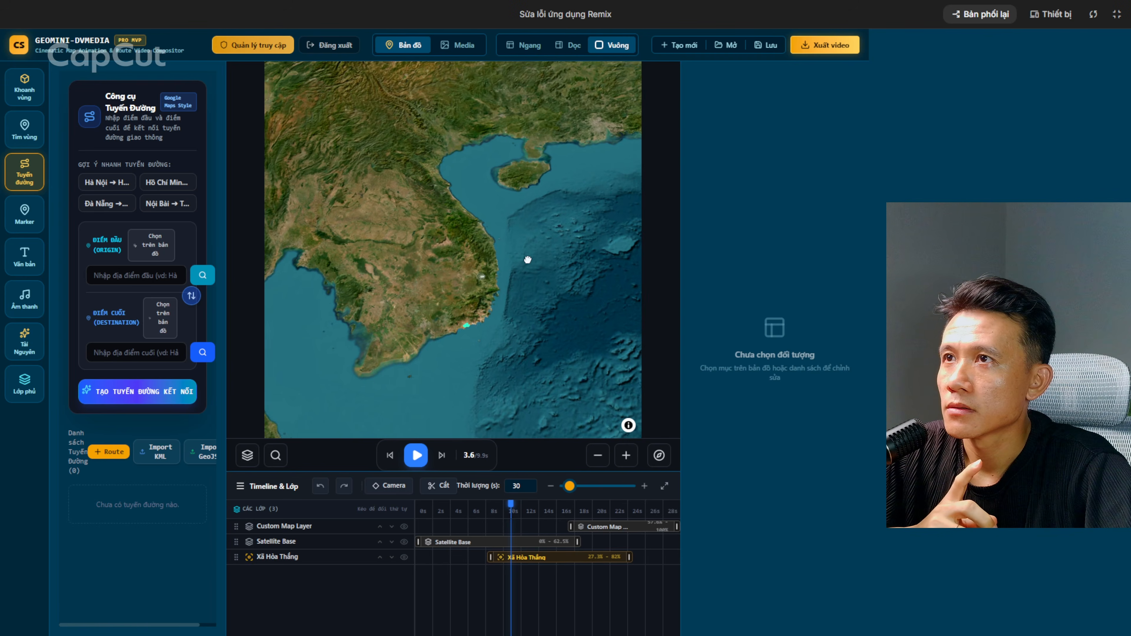
Search for "hà nội" as the route's origin and choose the Hà Nội, Việt Nam result
click(117, 273)
text(hà nội)
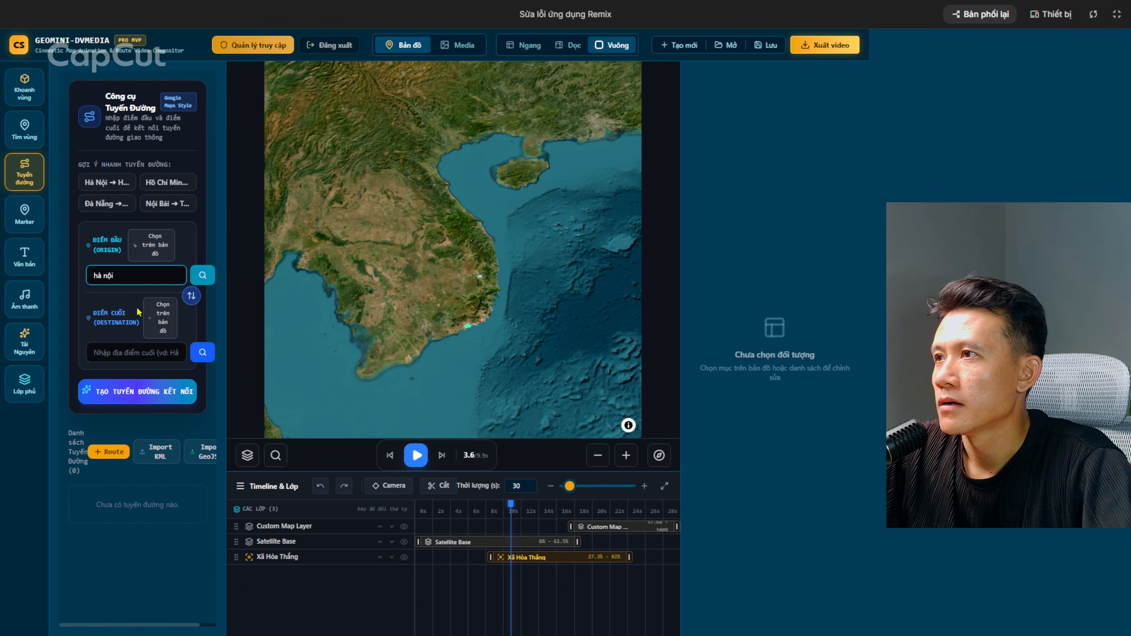
click(202, 275)
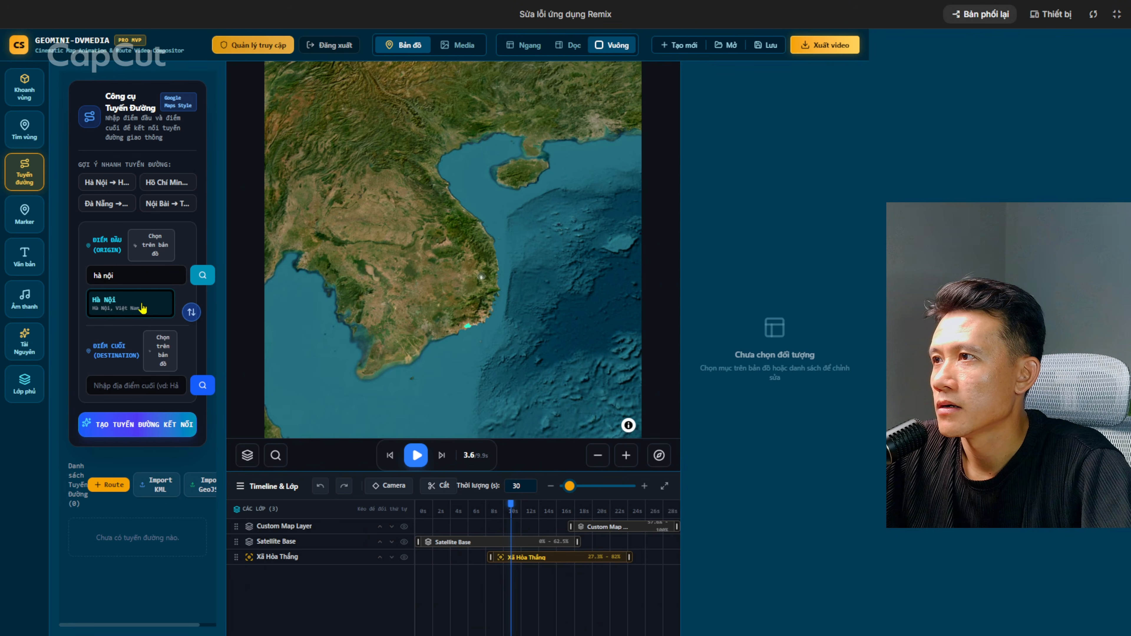
click(142, 307)
Set the destination to the city result Cà Mau and create the connecting route from Hà Nội
click(121, 380)
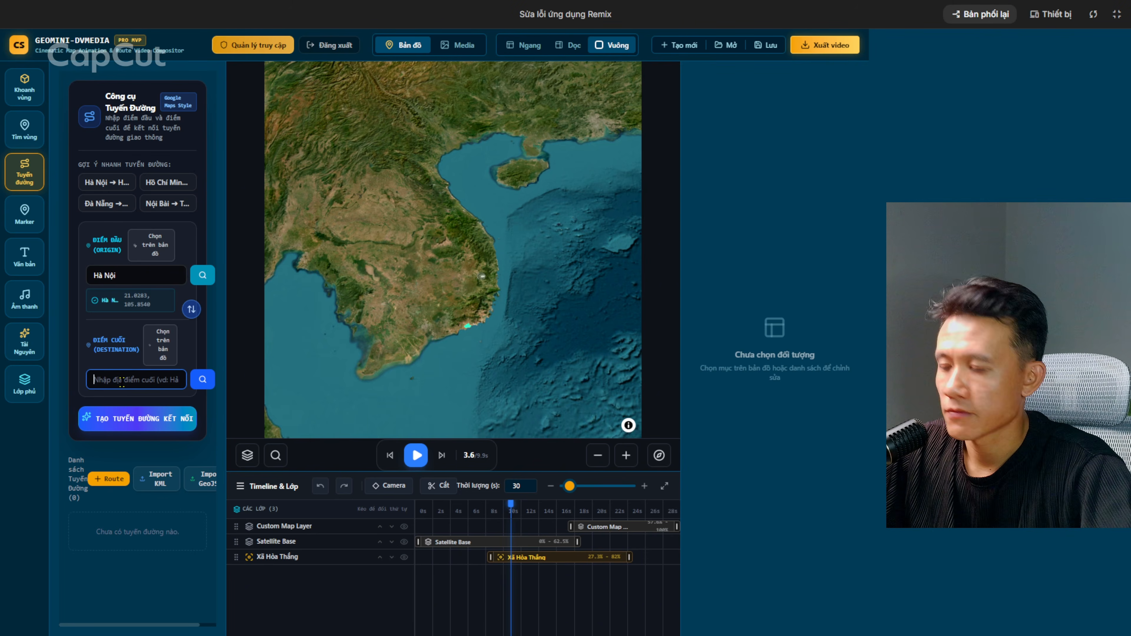
text(ca)
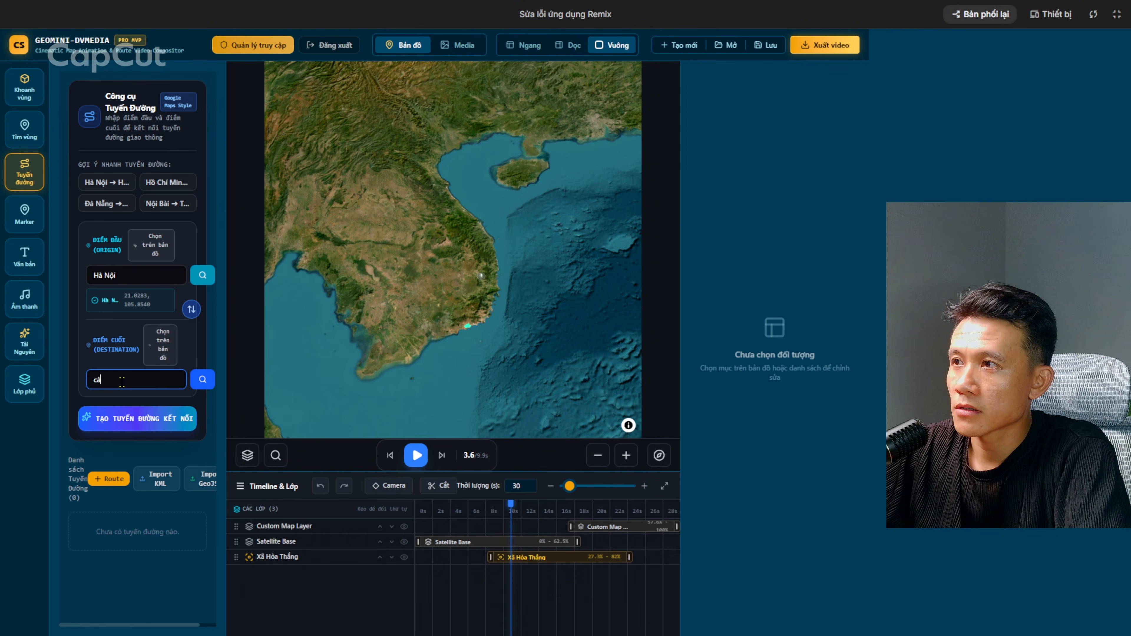
text( mau)
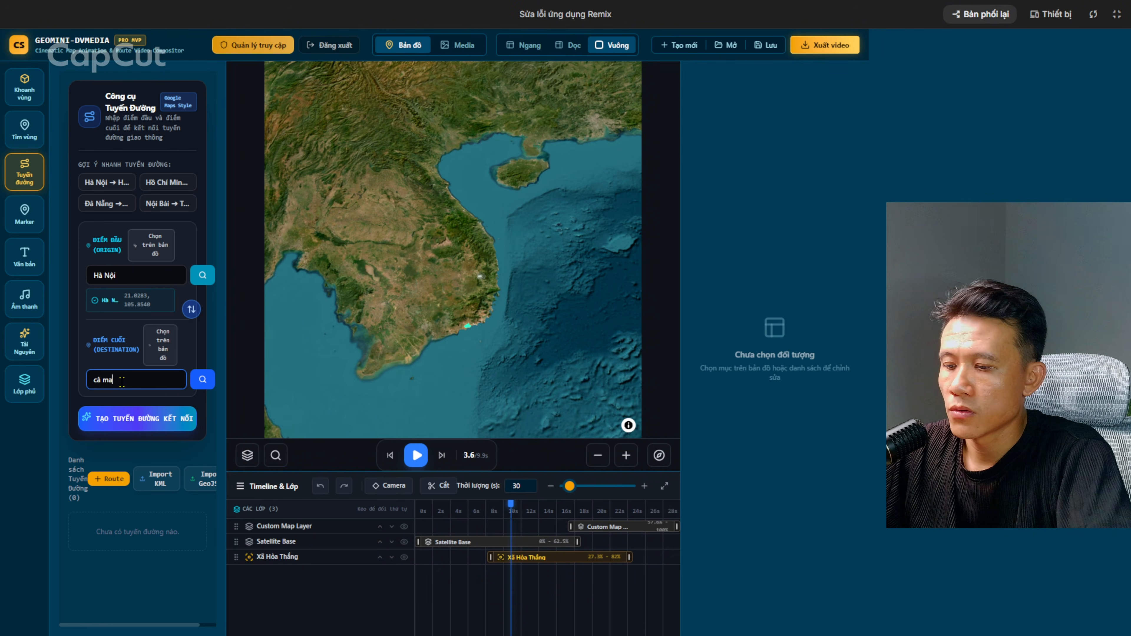
click(204, 379)
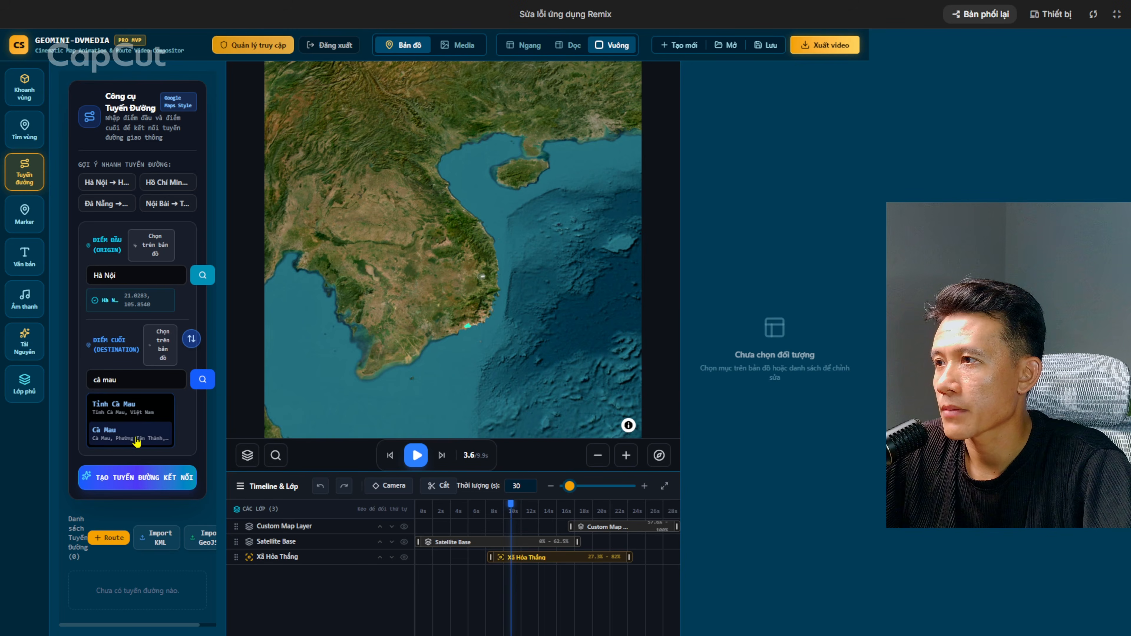
click(141, 444)
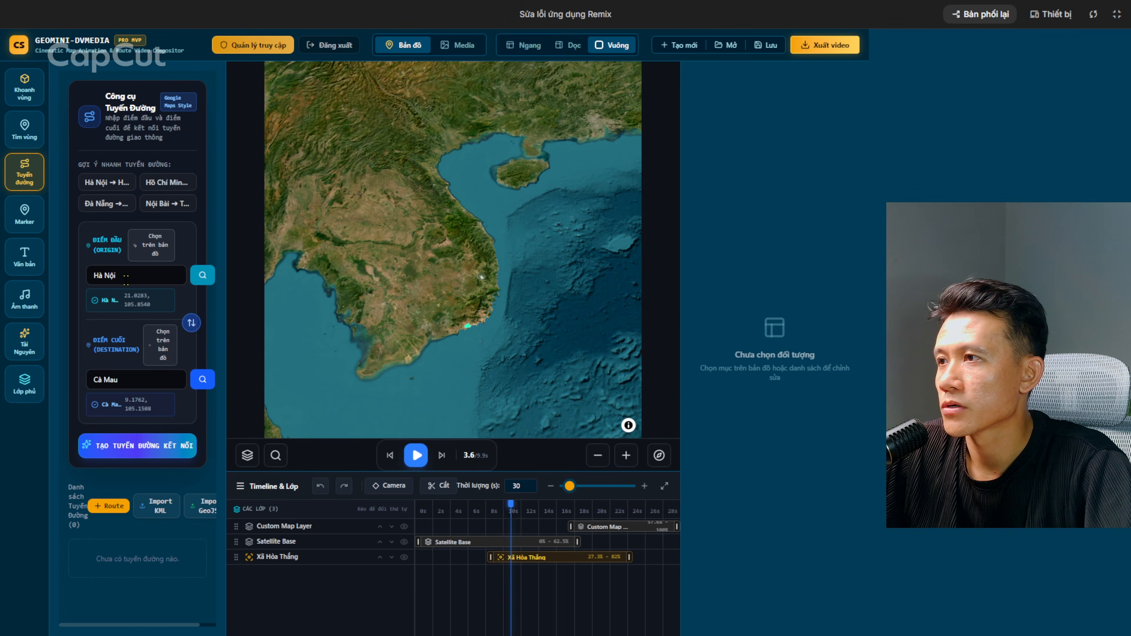
click(139, 451)
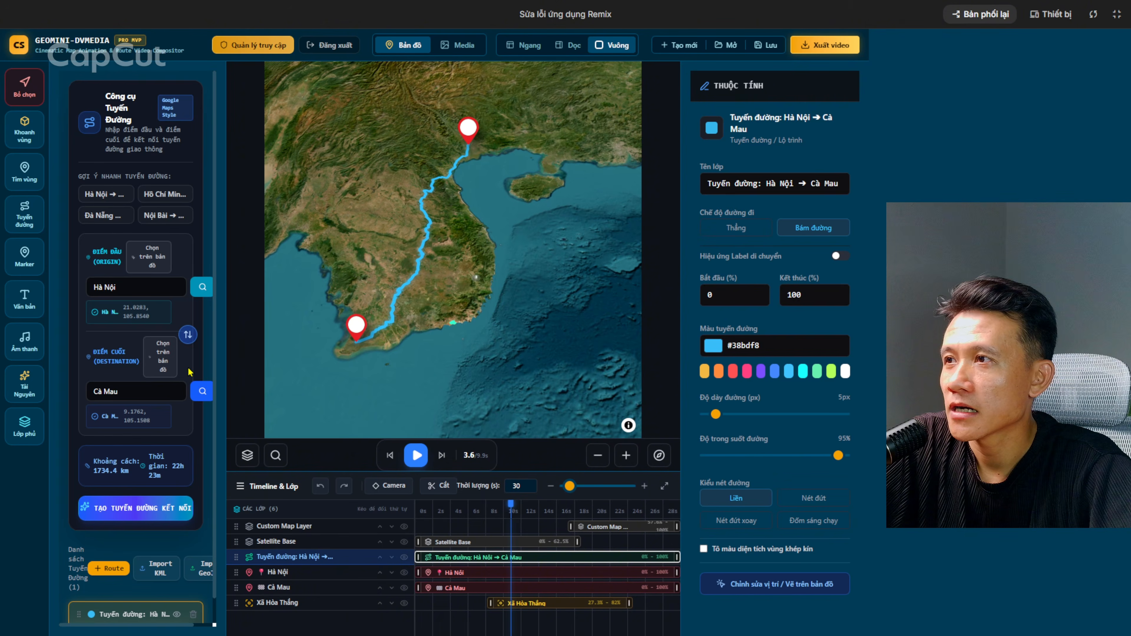
Create a second connecting route from the quick suggestion Đà Nẵng to Hội An
click(187, 335)
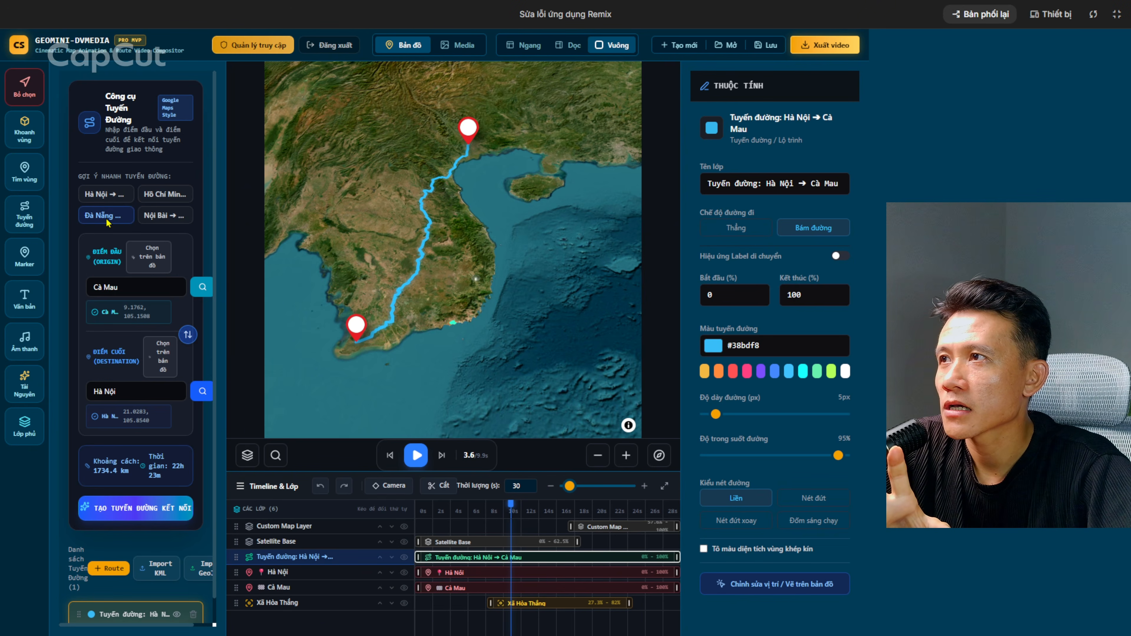
click(115, 217)
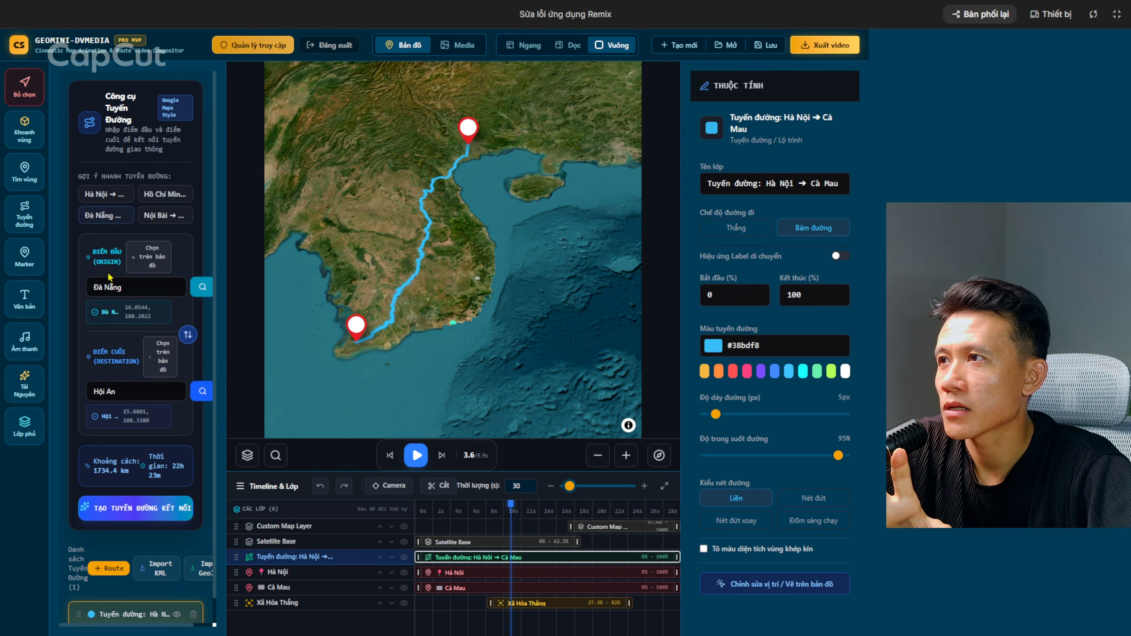
click(132, 517)
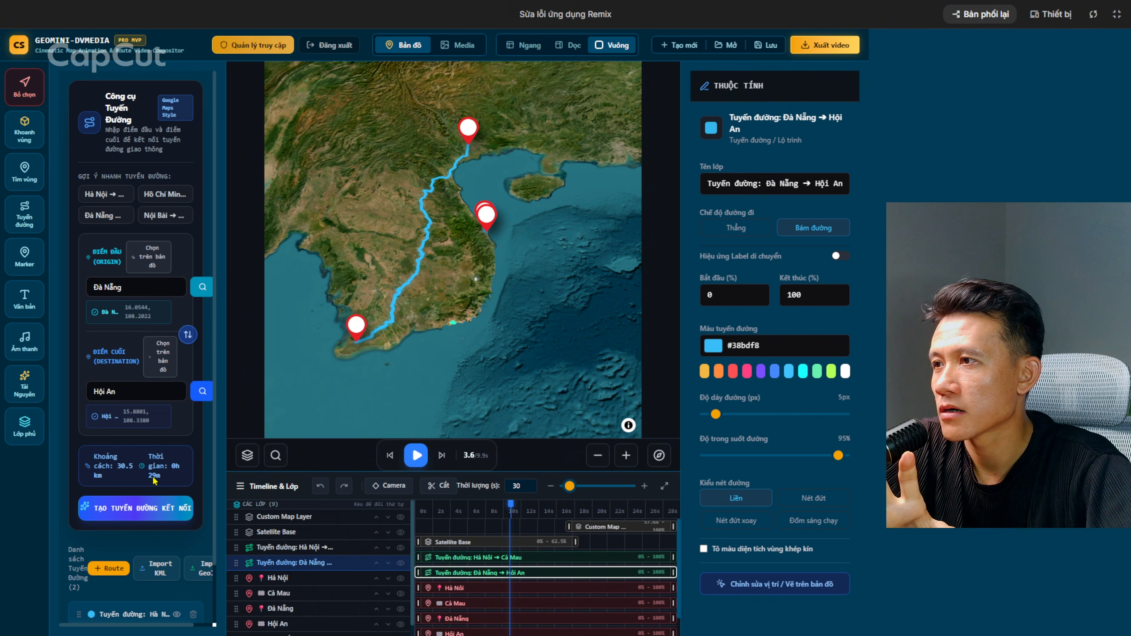
Change the Đà Nẵng to Hội An route's line colour to pink #ff4081
scroll(487, 236, up, 10)
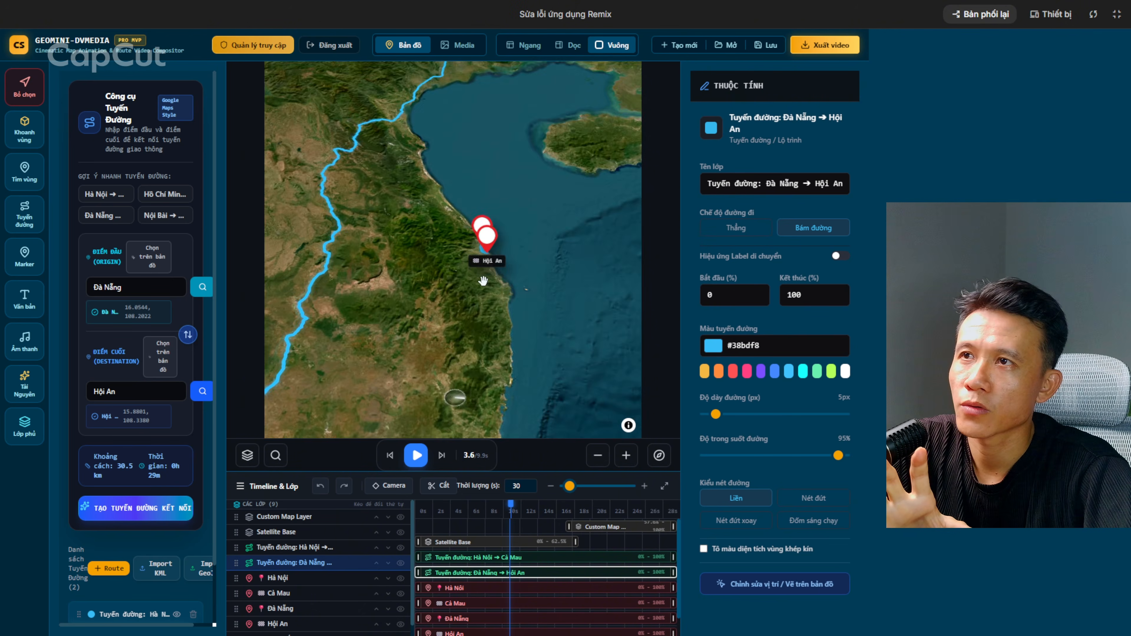
scroll(497, 277, up, 4)
drag(395, 233, 577, 280)
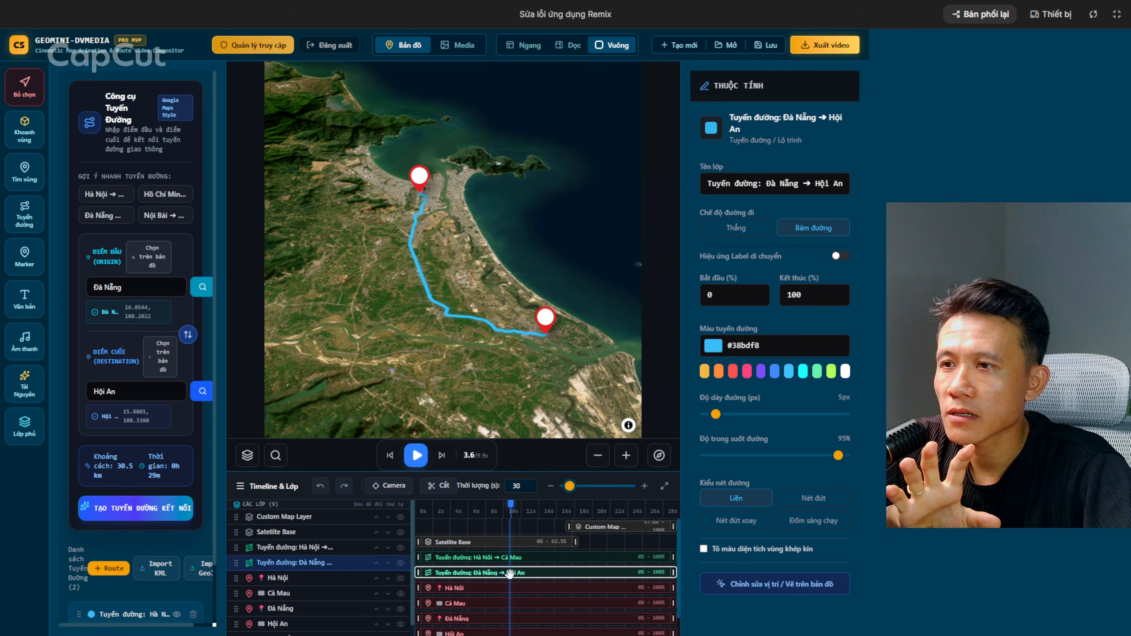
click(747, 371)
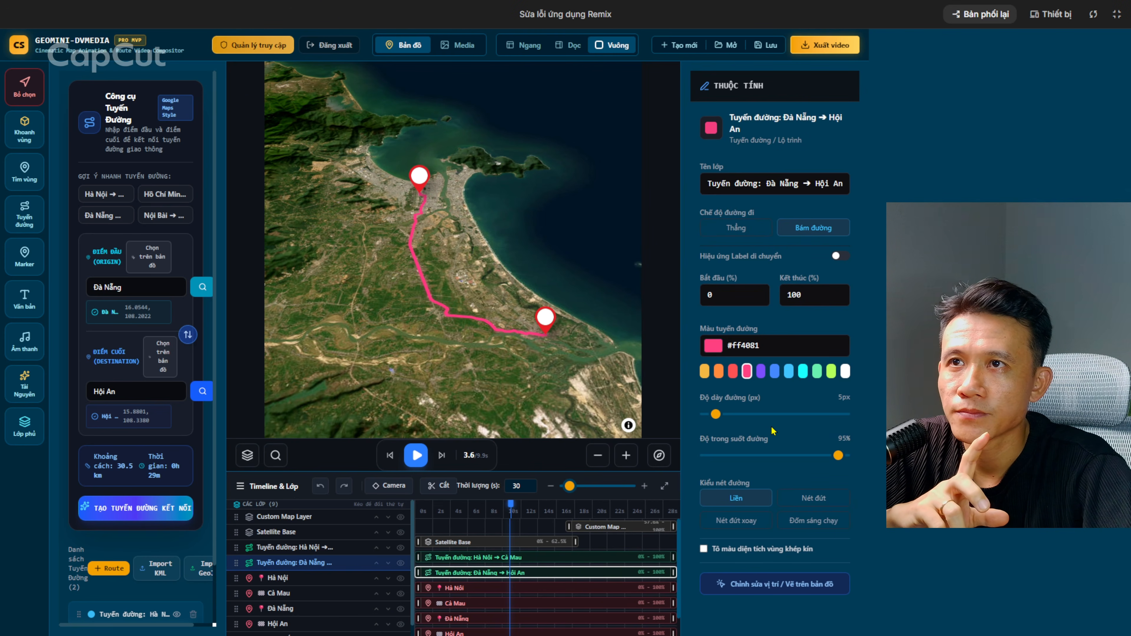
Set the Đà Nẵng to Hội An route's line style to Nét đứt xoay with motion direction Lùi
click(740, 522)
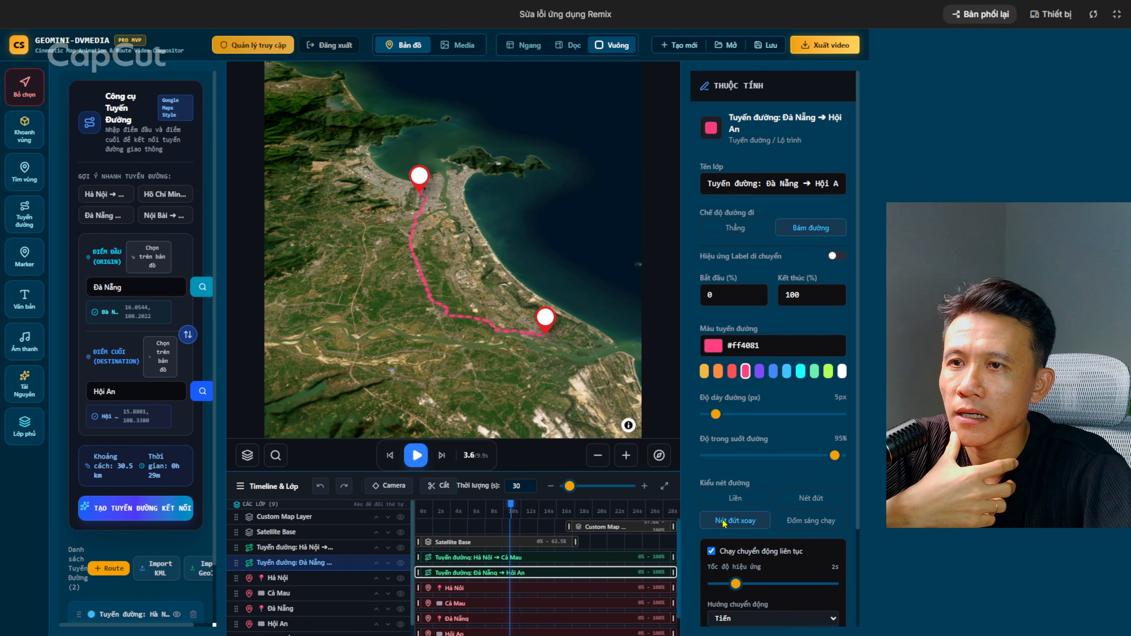
scroll(769, 577, down, 3)
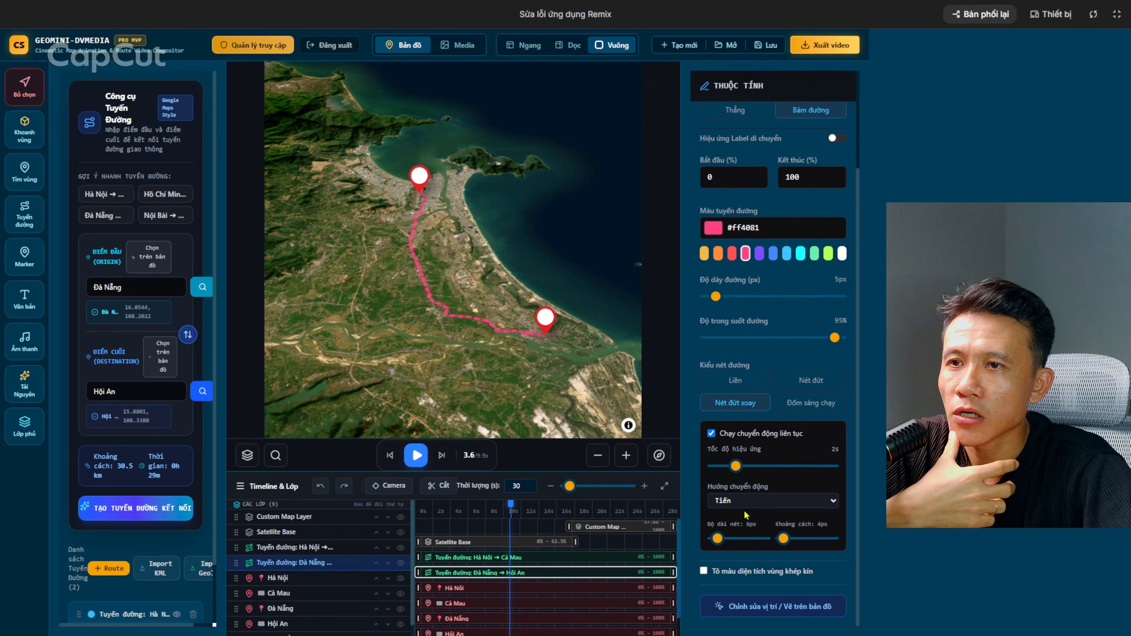
click(746, 503)
click(751, 531)
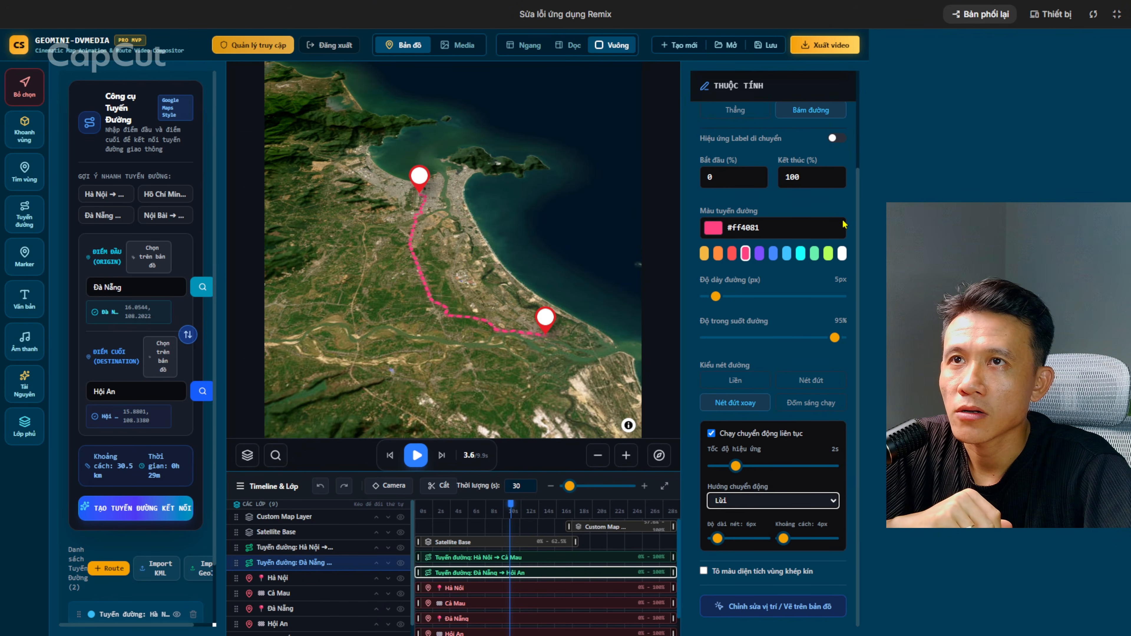
Enable the moving label effect on the Đà Nẵng to Hội An route with the display text "30p"
scroll(784, 267, up, 3)
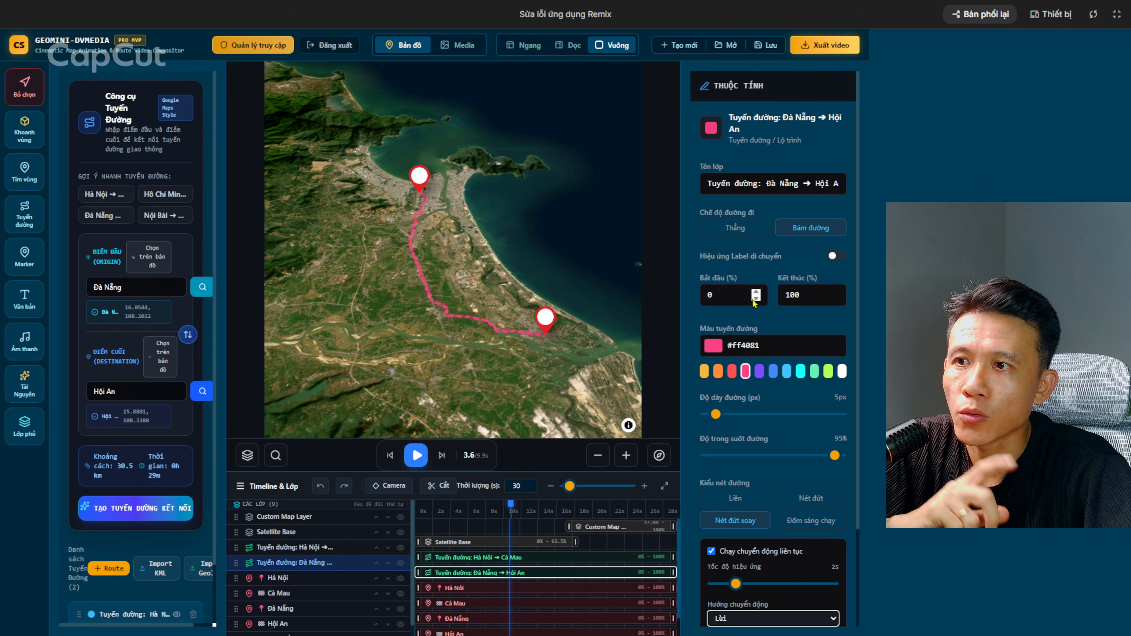
click(834, 257)
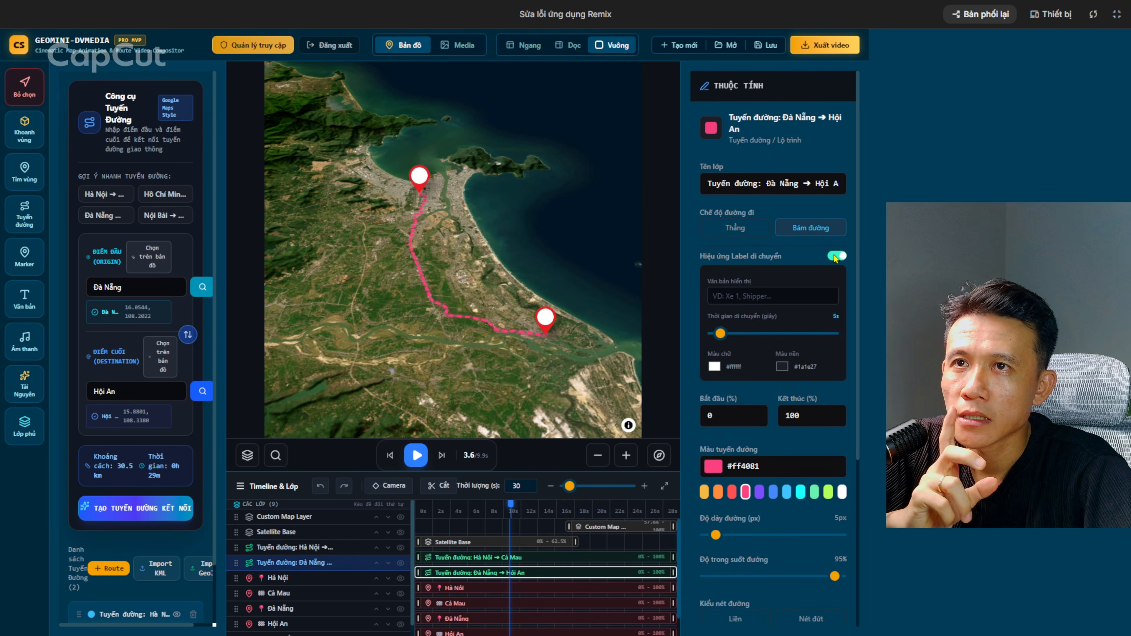
click(785, 296)
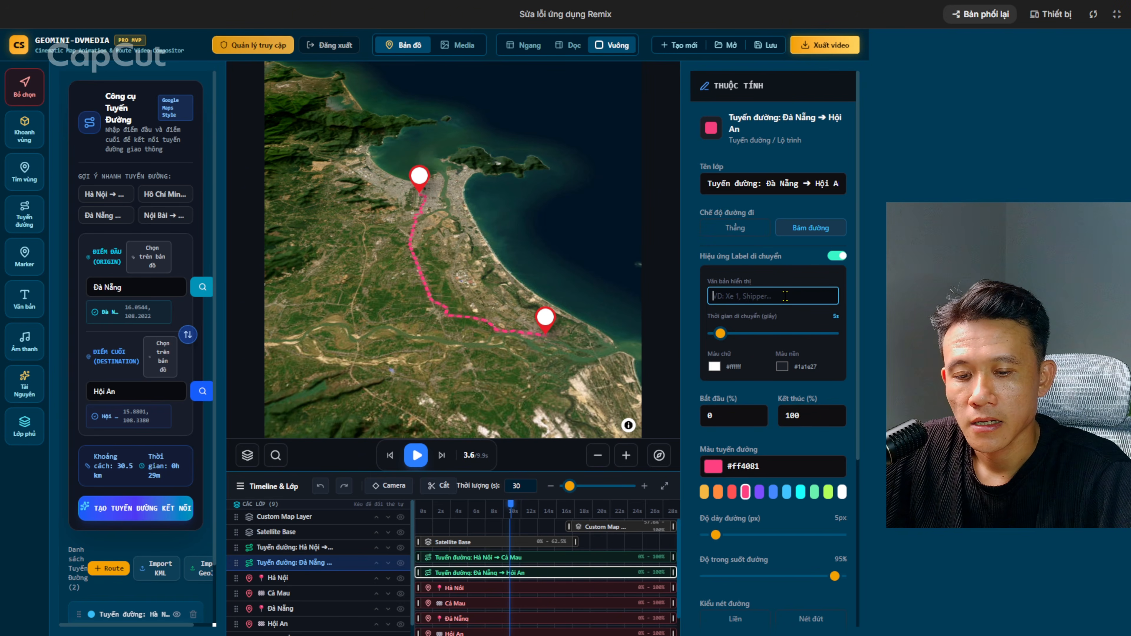
text(30p)
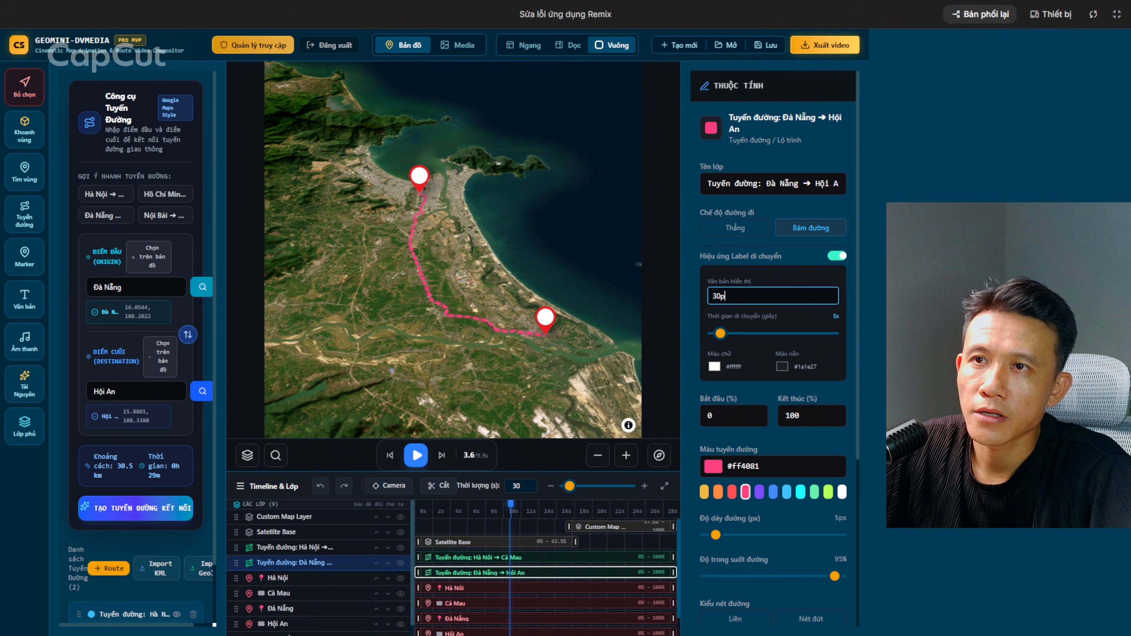
Set the moving label's background colour to blue #004cff
click(781, 367)
key(Escape)
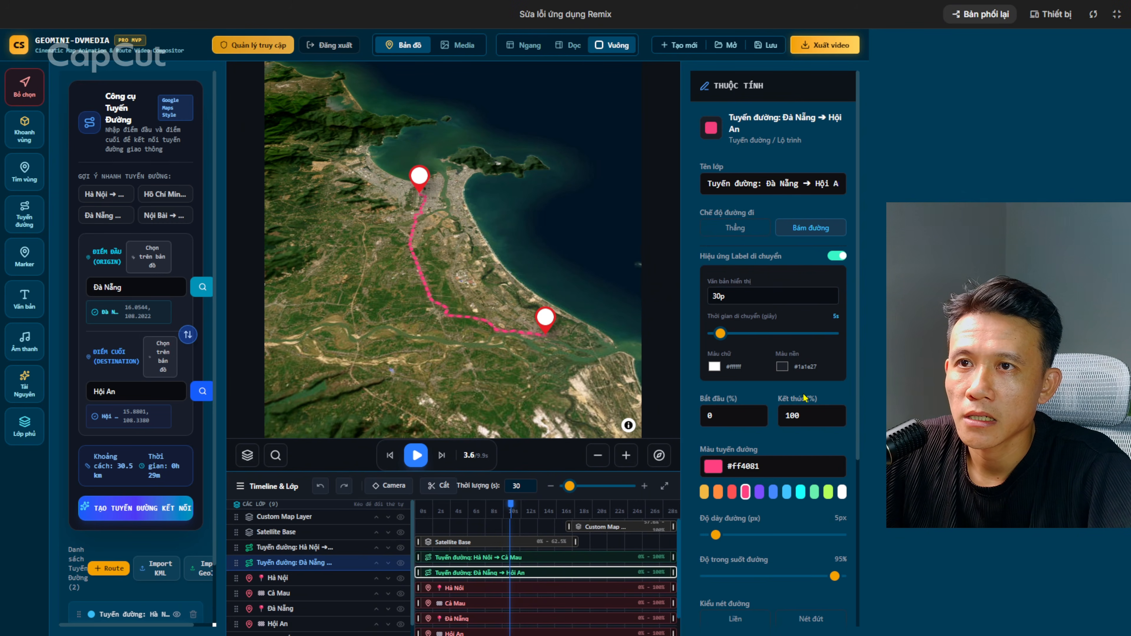
click(781, 369)
drag(854, 407, 920, 375)
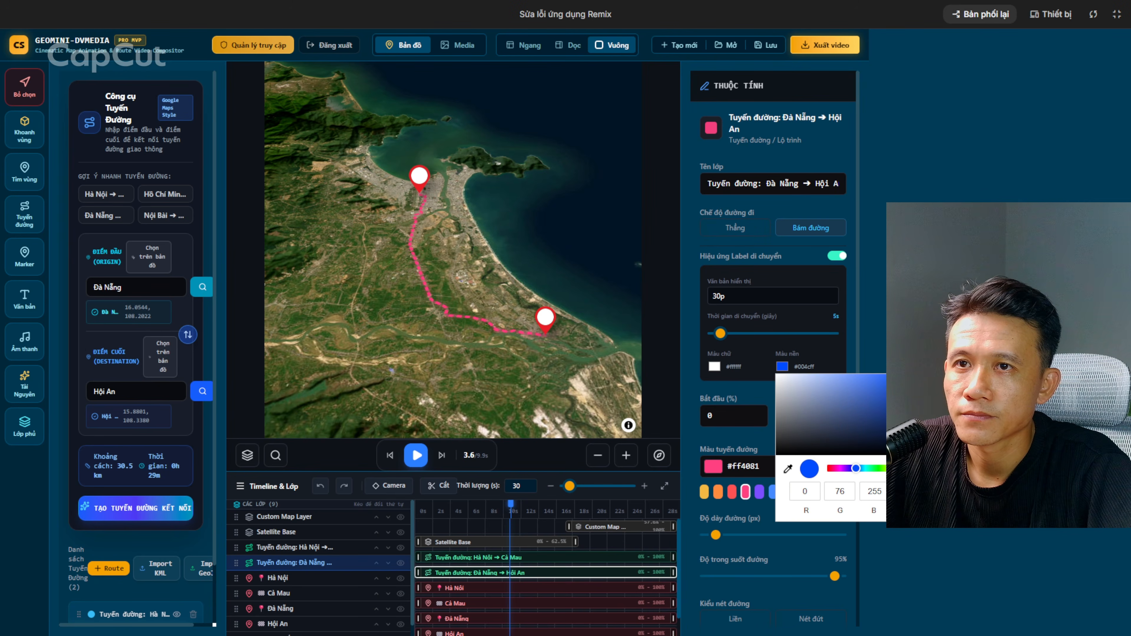
click(814, 315)
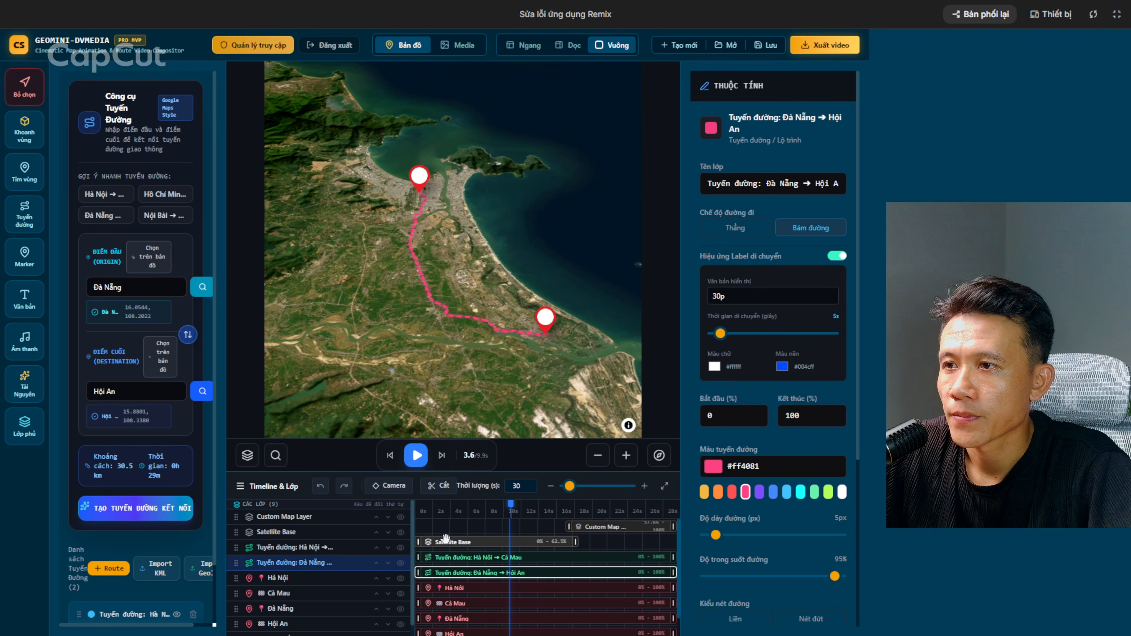
Preview the moving label animation from the start of the timeline, pausing at about 2 seconds
scroll(556, 592, down, 1)
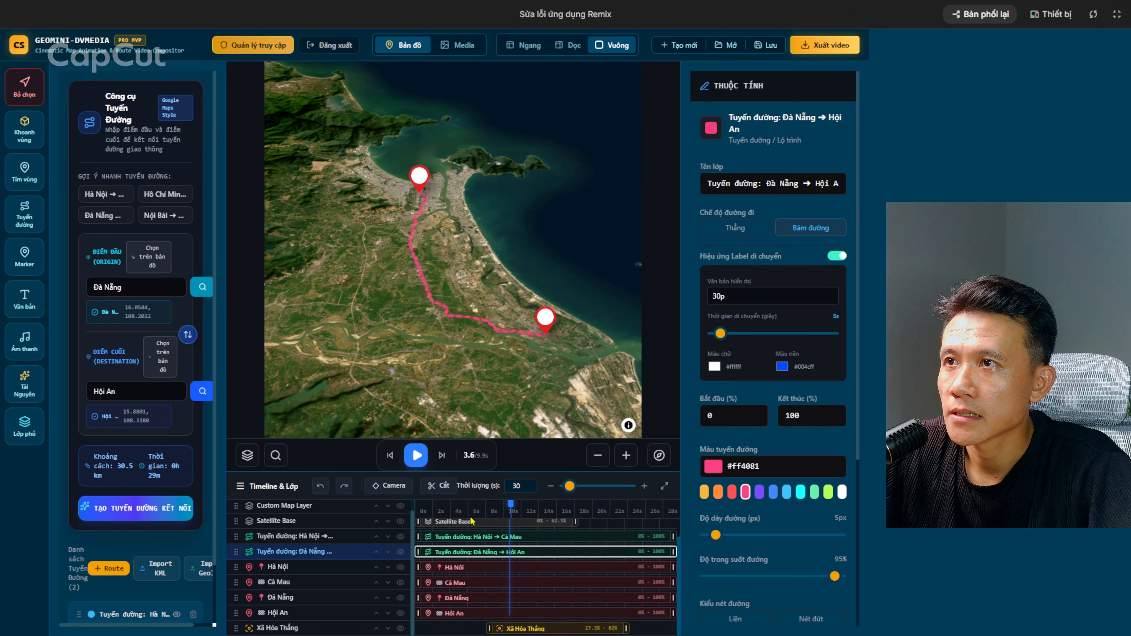
click(416, 511)
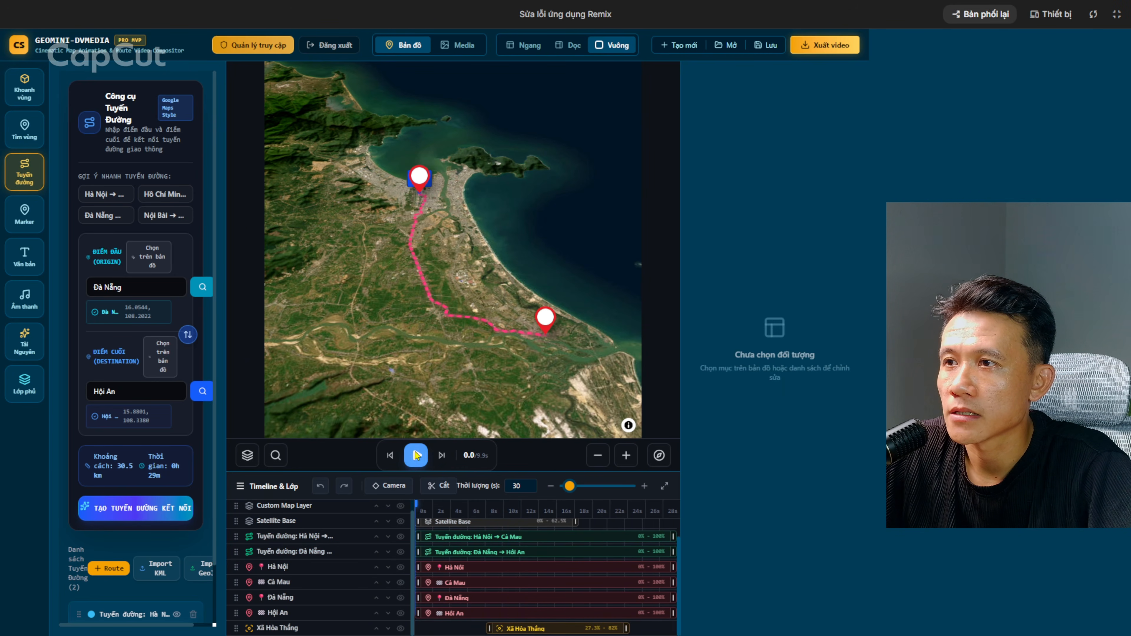
click(416, 455)
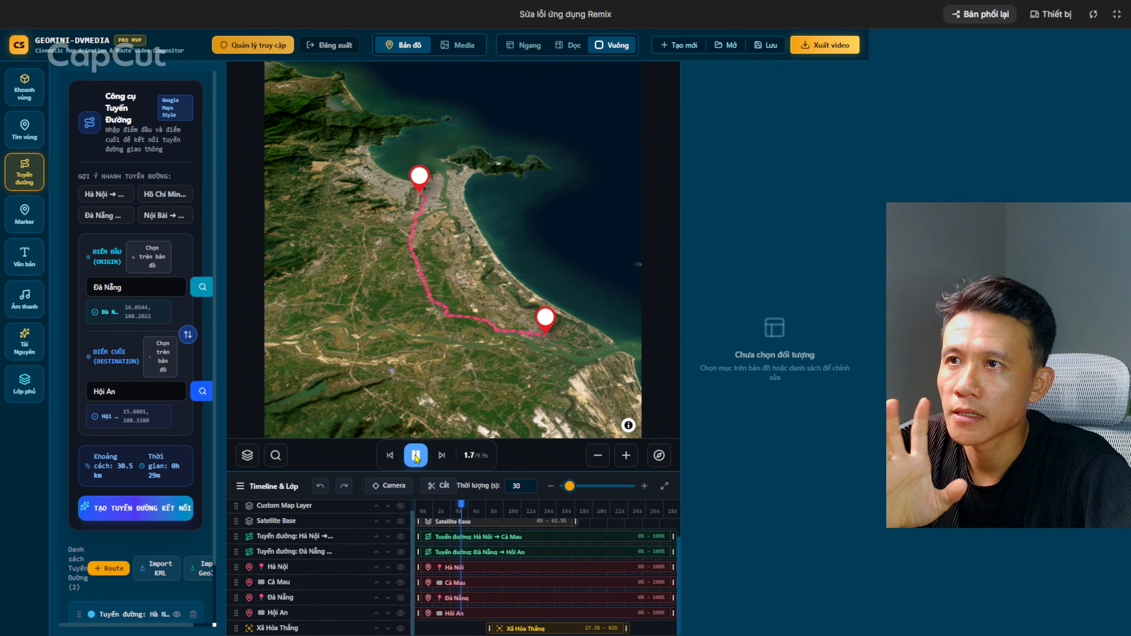
click(416, 456)
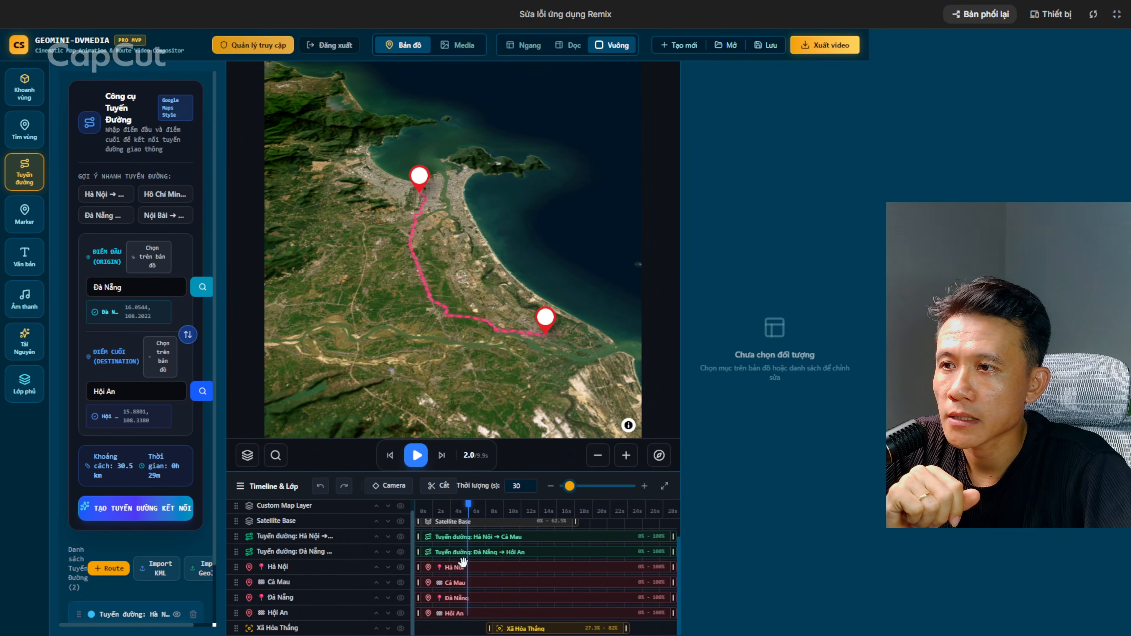
Set the route label's travel time to 12.5 seconds and preview the animation from the start
click(478, 550)
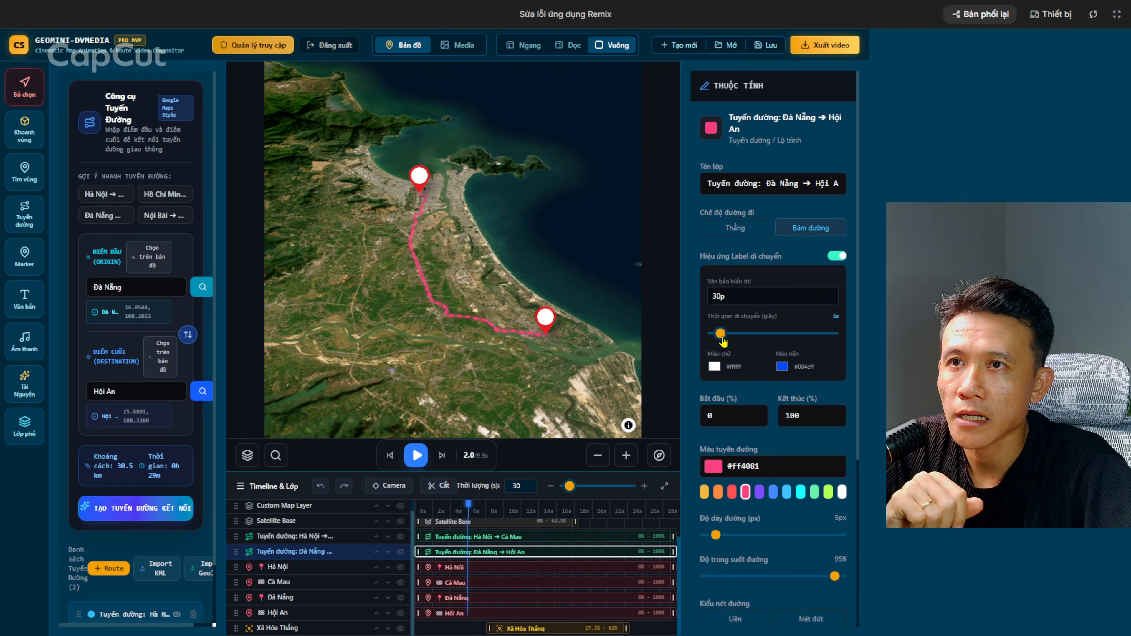
drag(722, 338, 736, 338)
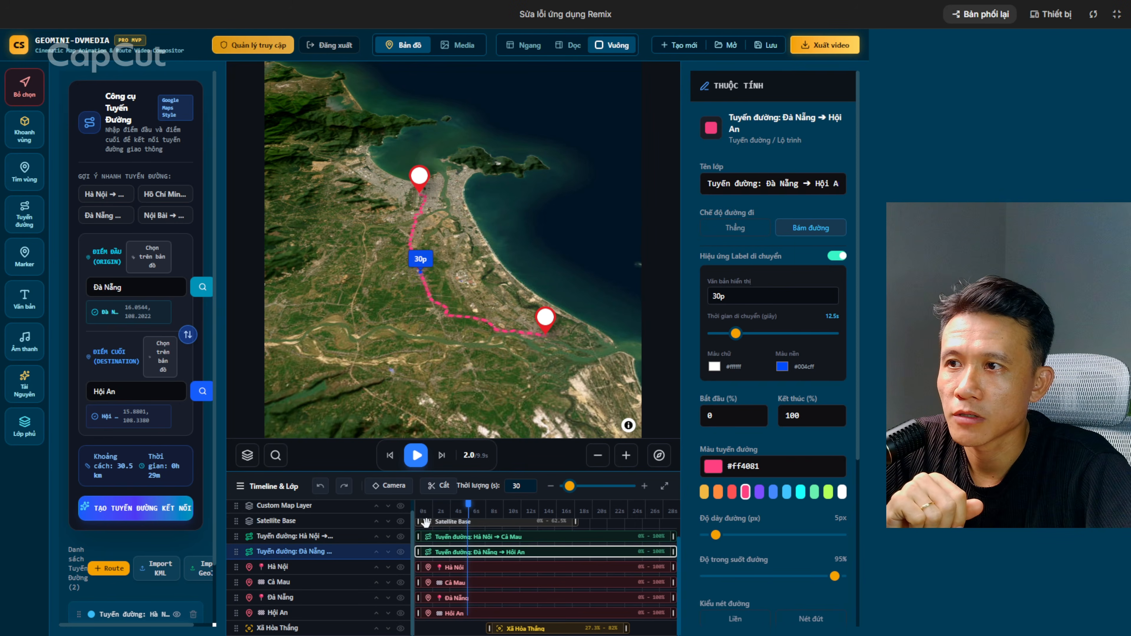
click(421, 508)
click(415, 459)
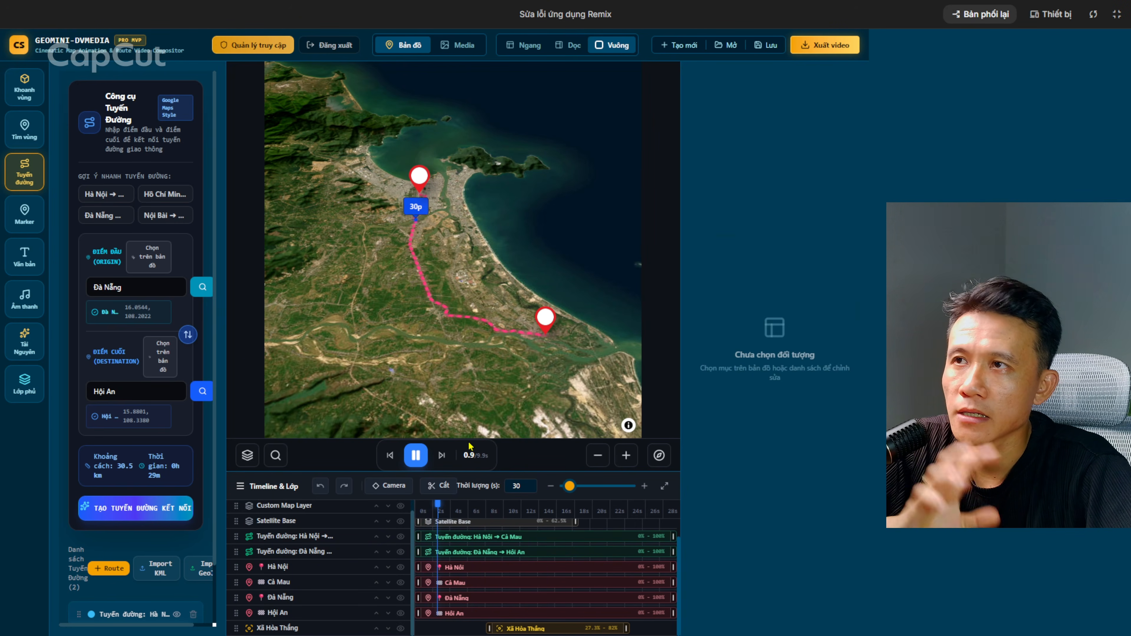
key(space)
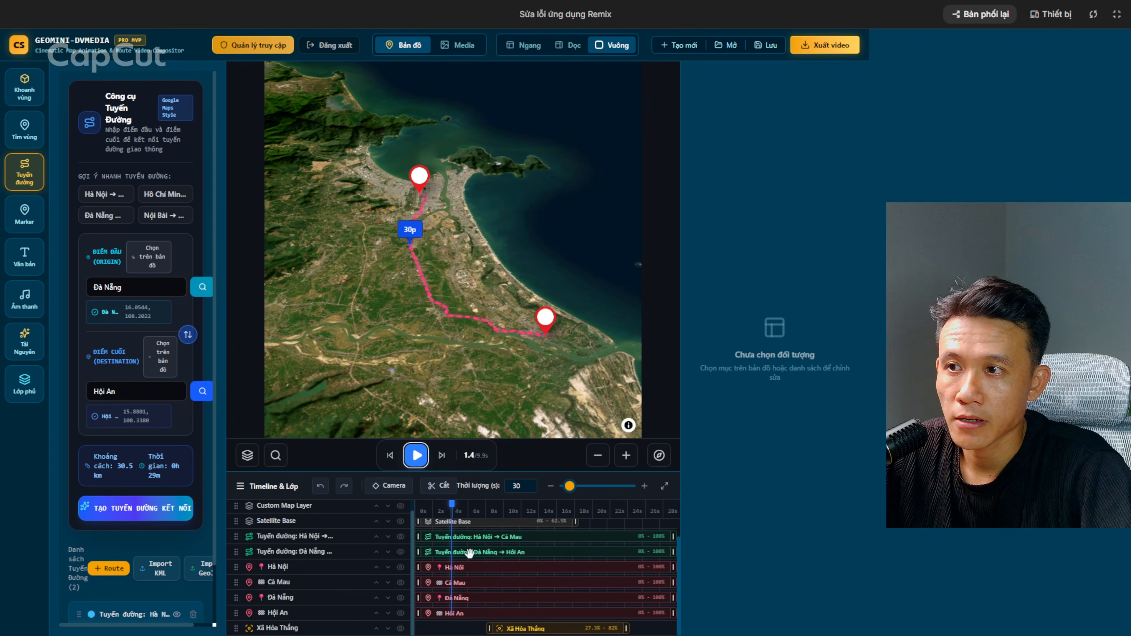
Change the Đà Nẵng marker's icon type to Label Vuông (17 Mẫu Vuông Gold)
click(420, 178)
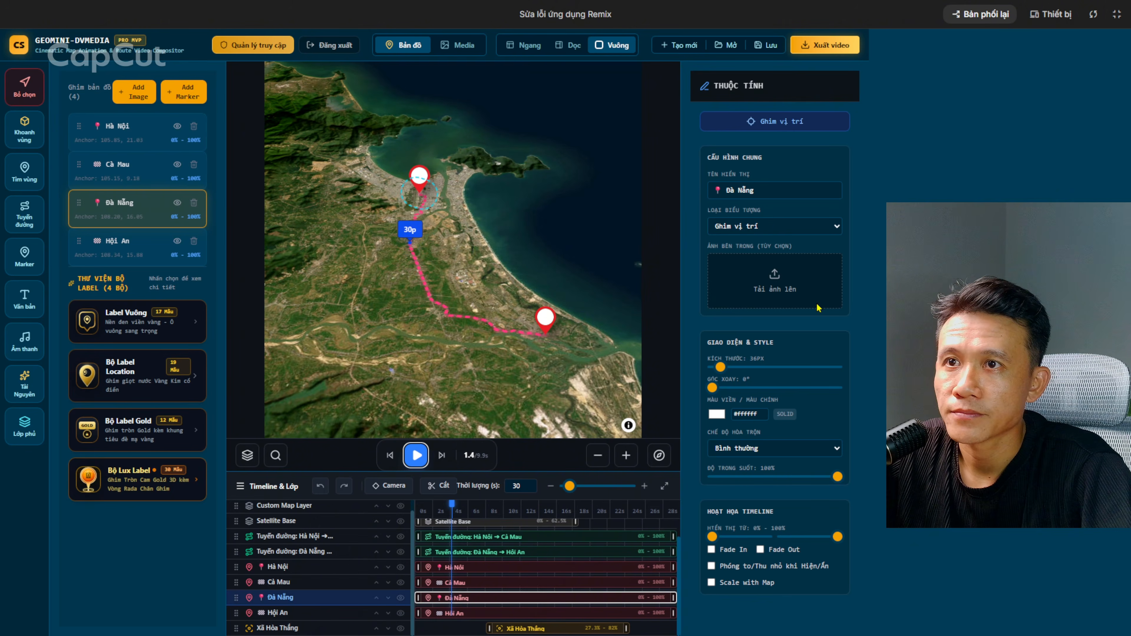
click(773, 226)
click(797, 285)
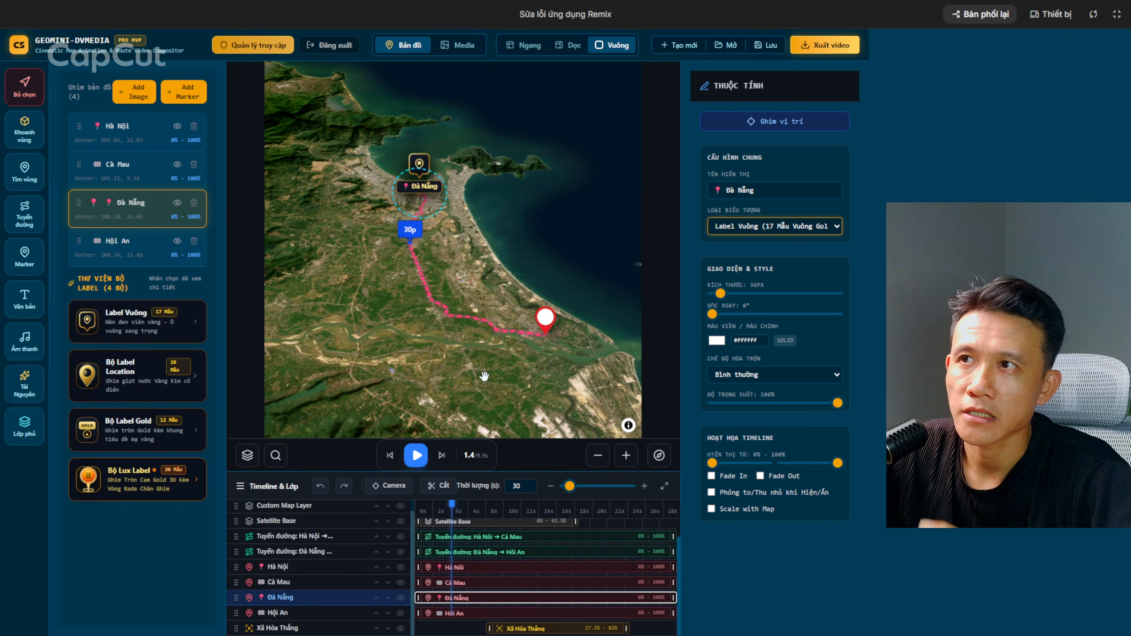
Change the Hội An marker's icon type to Phát xung nhấp nháy and preview the animation, pausing at about 4.4 seconds
click(474, 613)
click(766, 226)
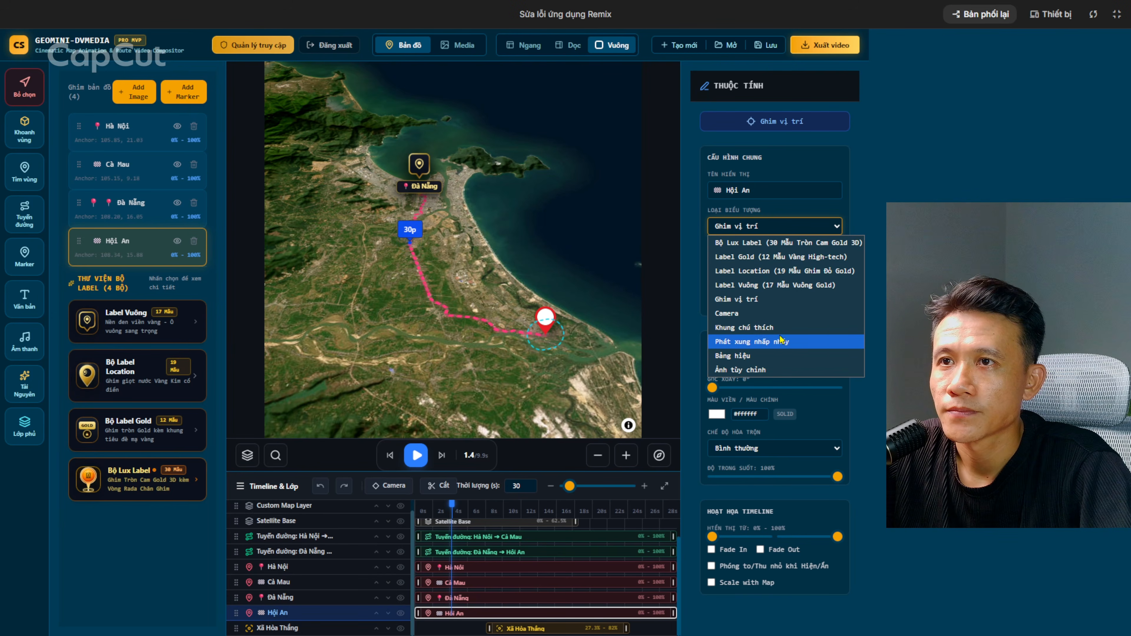
click(775, 344)
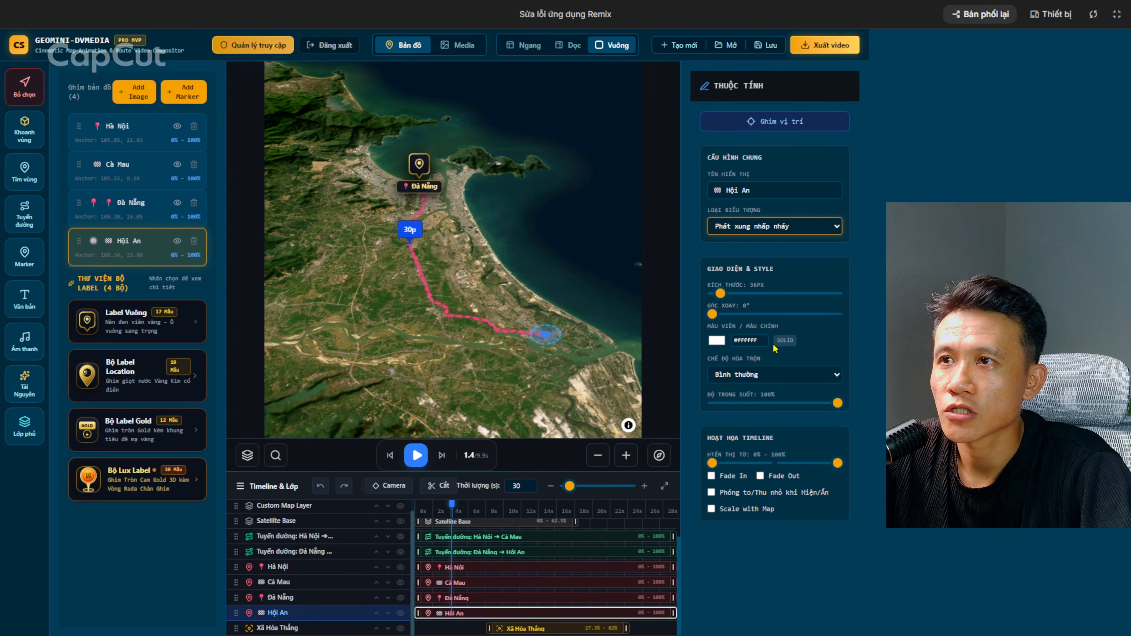
click(419, 455)
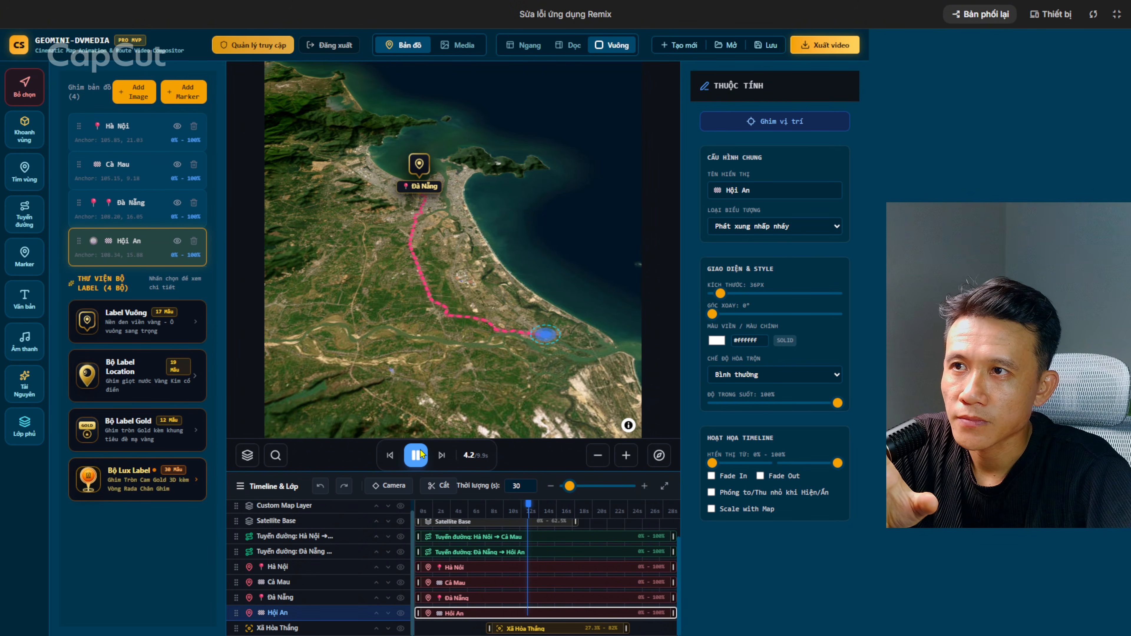
click(417, 454)
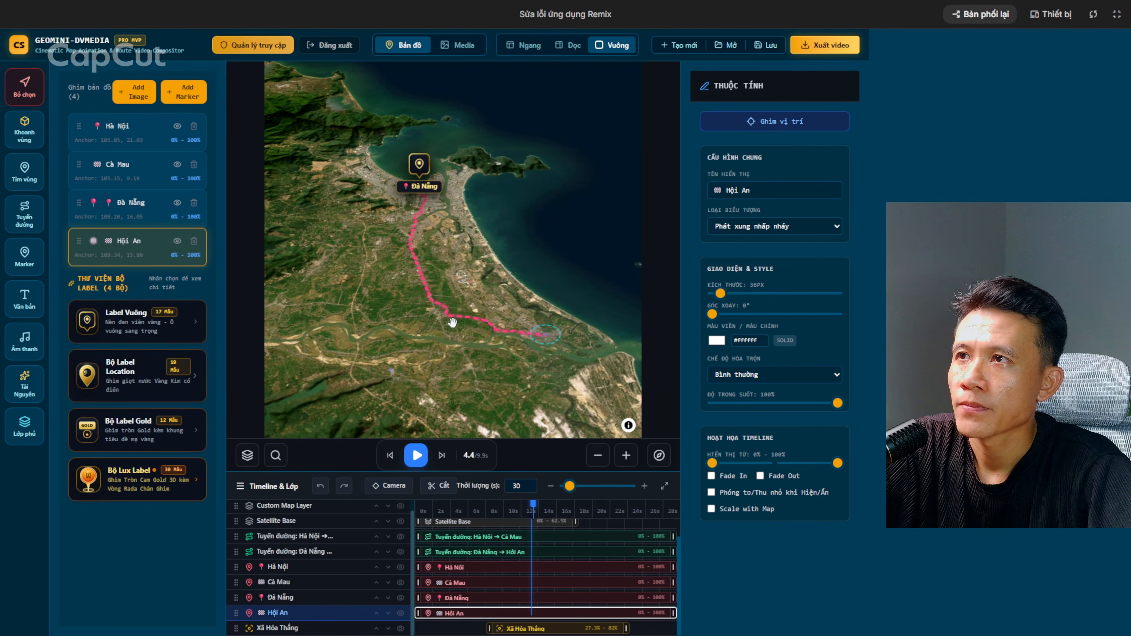
Open the route creation tool and look over its origin and destination fields
click(24, 215)
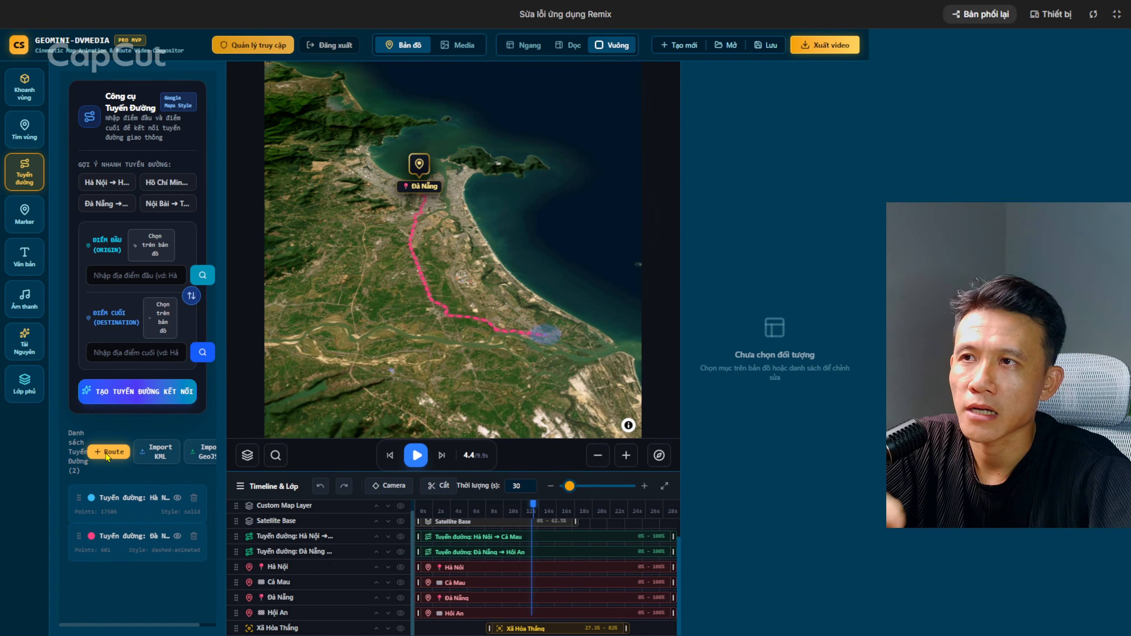
click(111, 273)
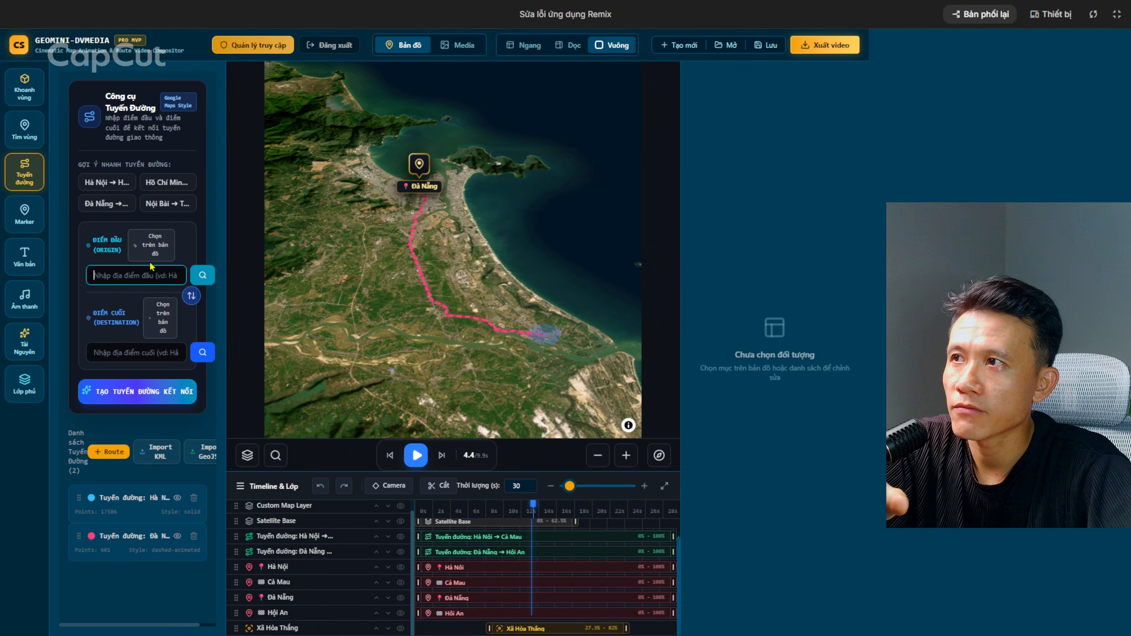
click(116, 349)
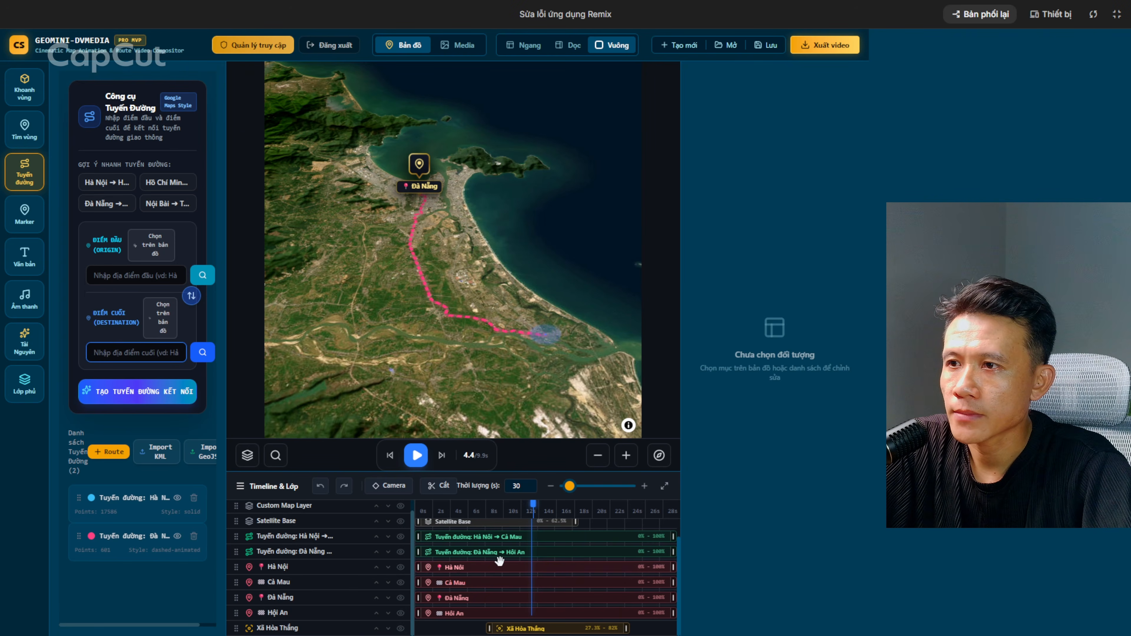
scroll(498, 322, down, 1)
scroll(477, 300, up, 3)
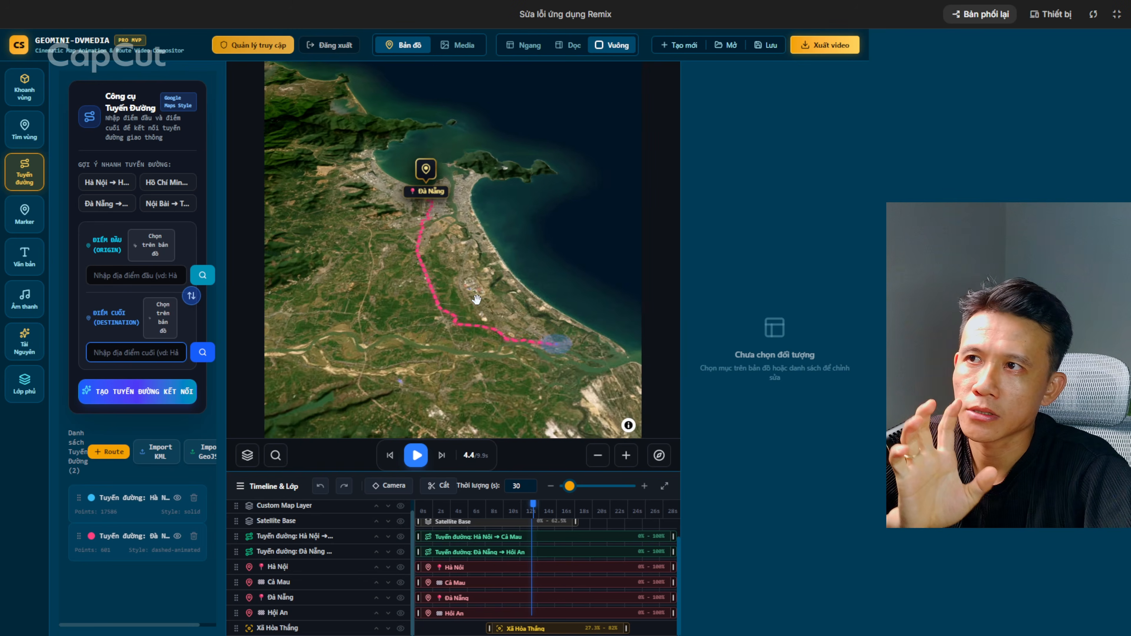
drag(525, 295, 498, 297)
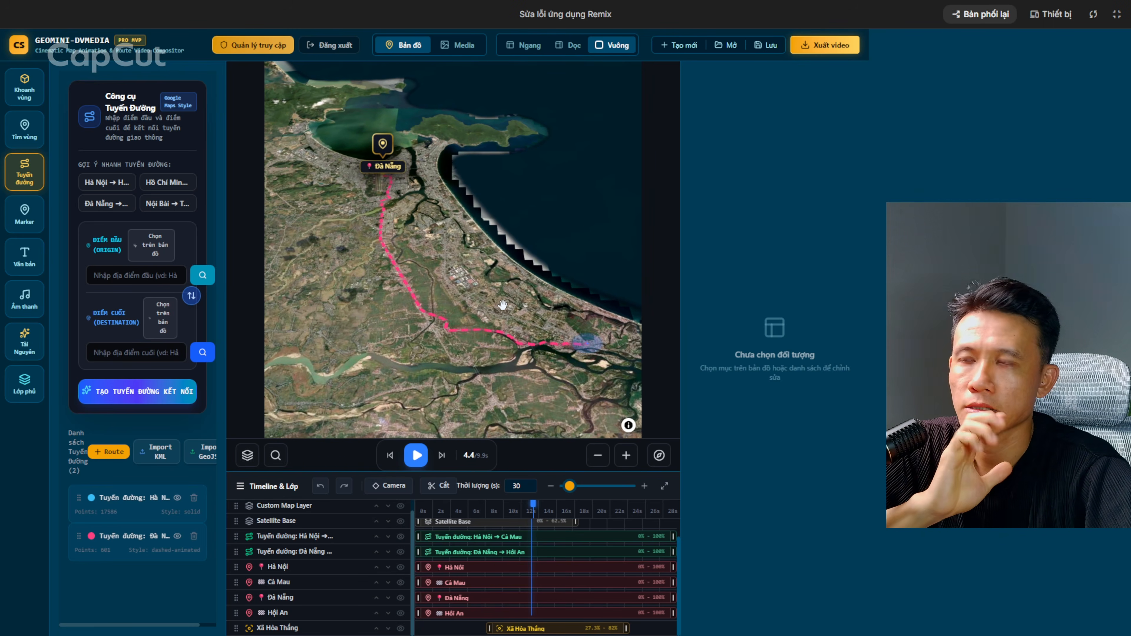